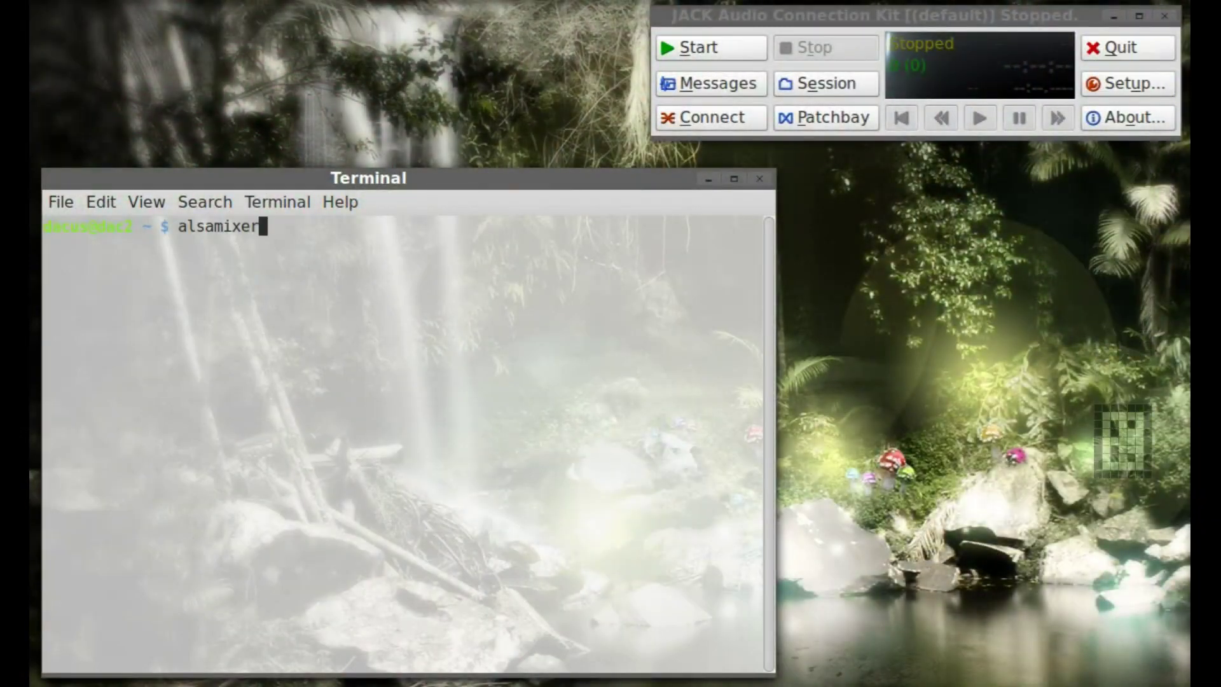
# Run alsamixer, browse the sound card list, and keep HDA Intel as the card
pyautogui.press('Return')
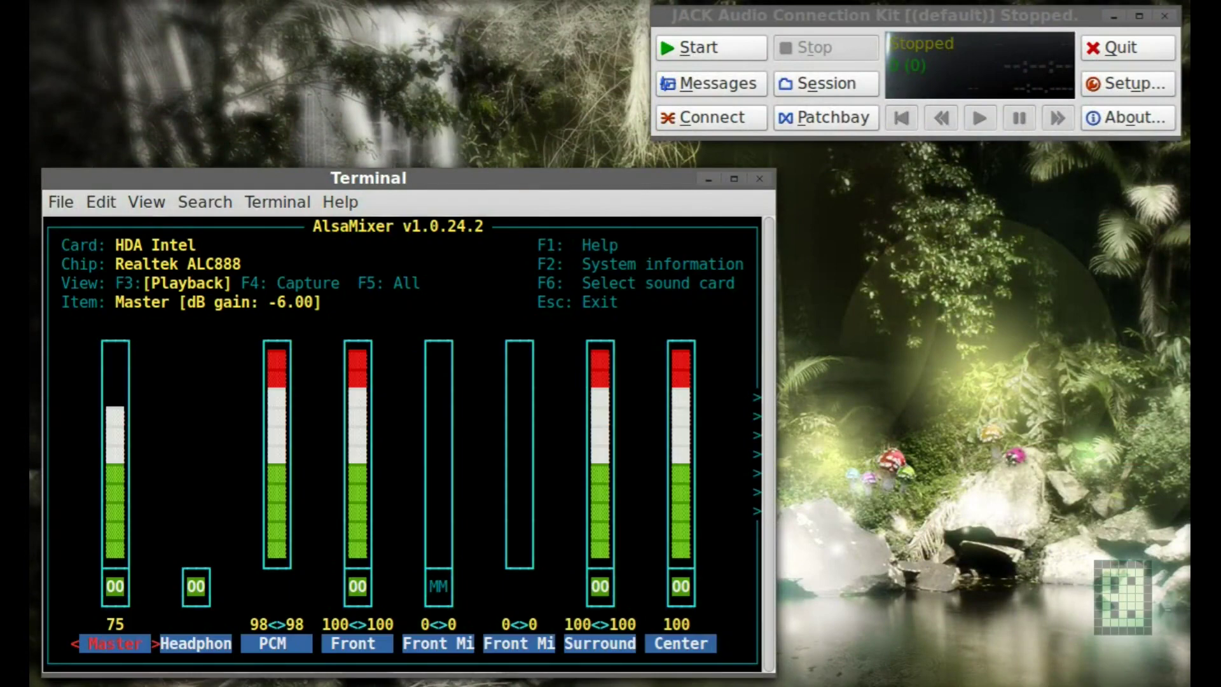
pyautogui.press('F6')
pyautogui.press('Down')
pyautogui.press('Down')
pyautogui.press('Down')
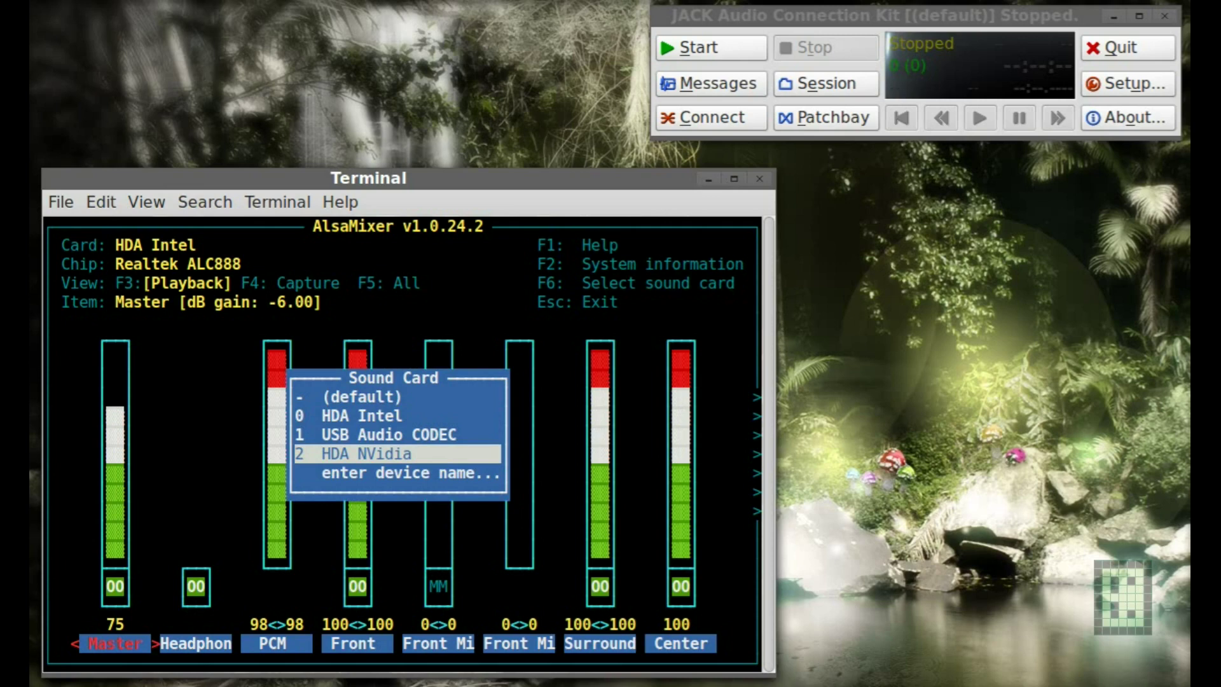
pyautogui.press('Up')
pyautogui.press('Up')
pyautogui.press('Up')
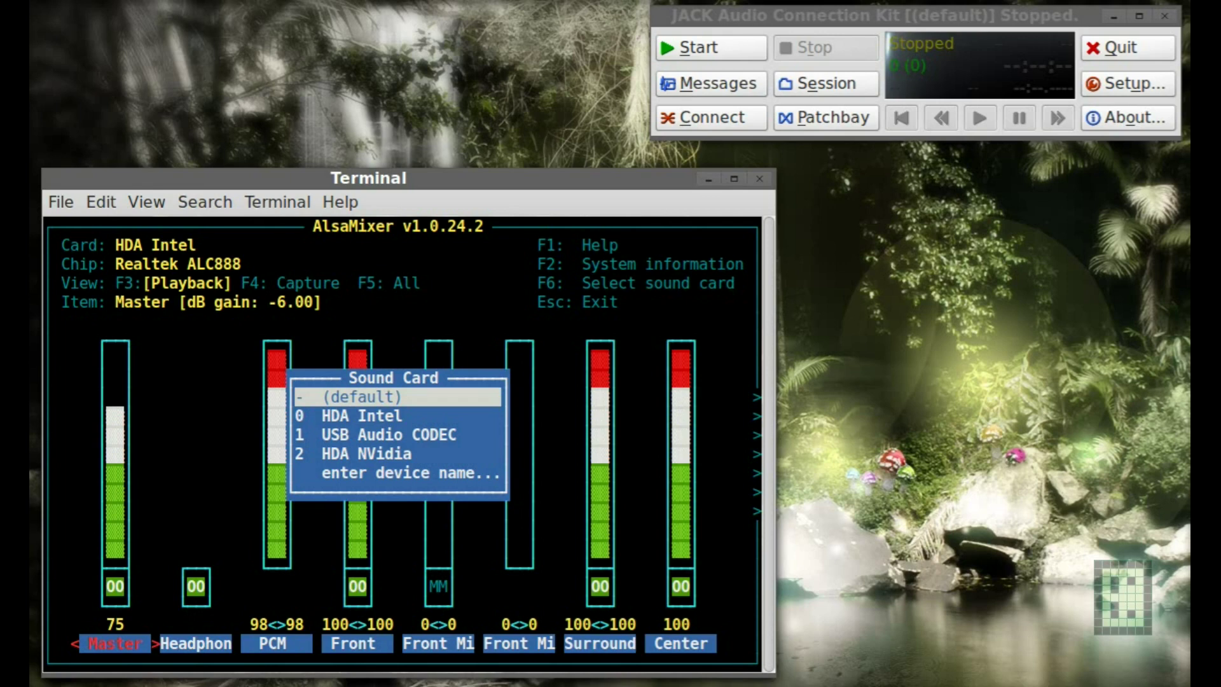
pyautogui.press('Escape')
pyautogui.press('Escape')
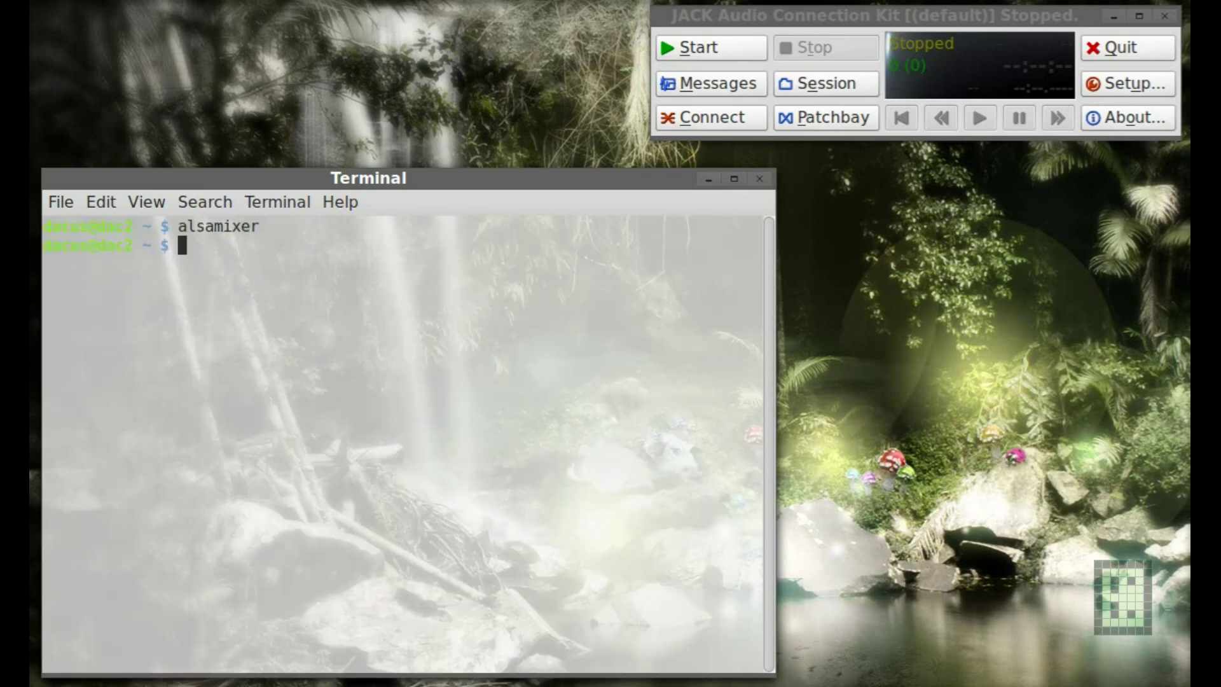
# Recall history past the alsa_out command to bring back alsa_in -j "Blue" -d hw:3, unrun
pyautogui.press('Up')
pyautogui.press('Up')
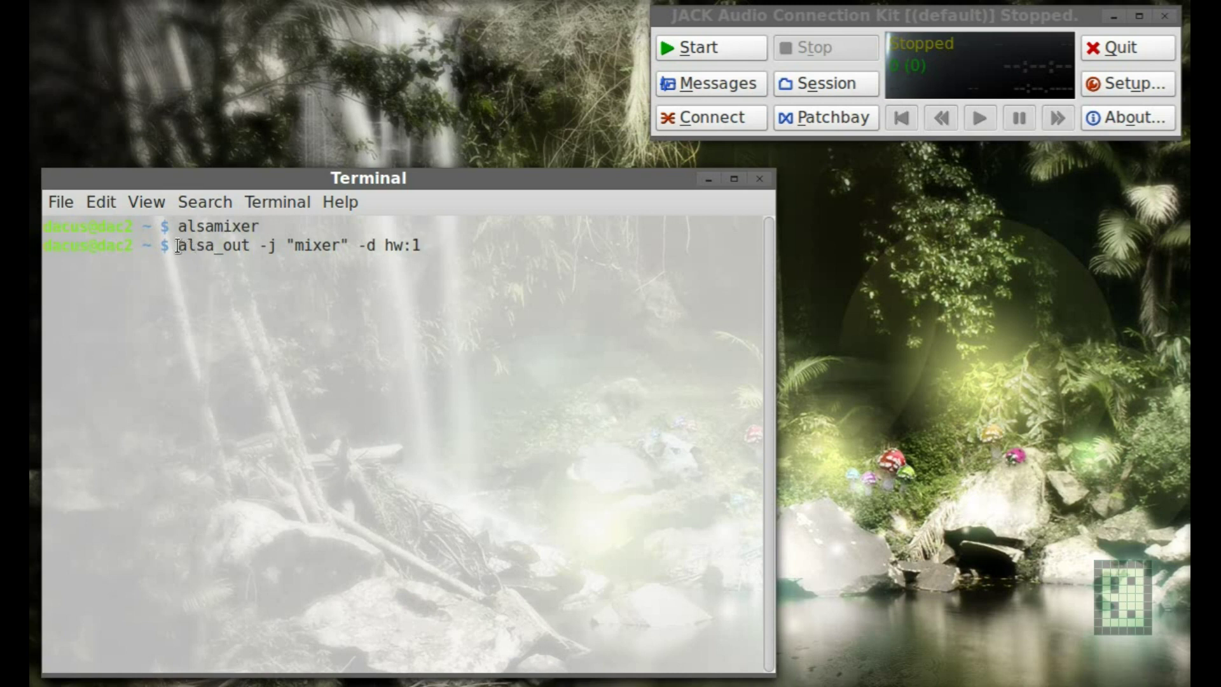
pyautogui.moveTo(178, 246); pyautogui.dragTo(439, 245)
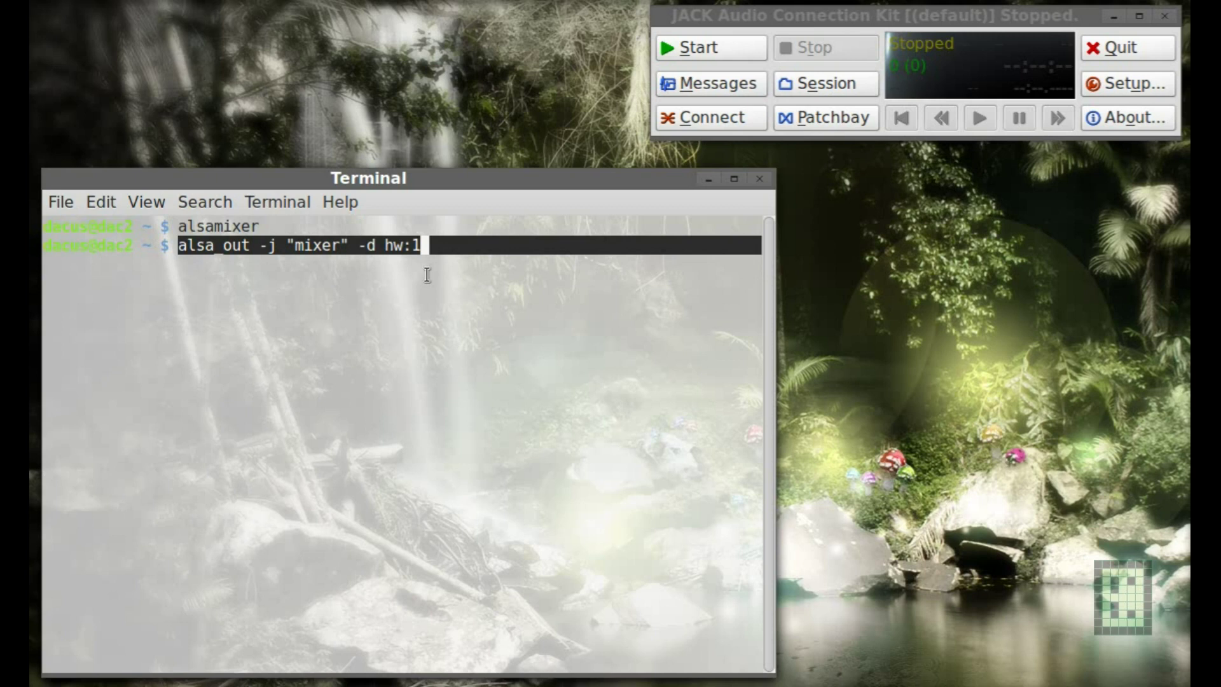
pyautogui.click(429, 251)
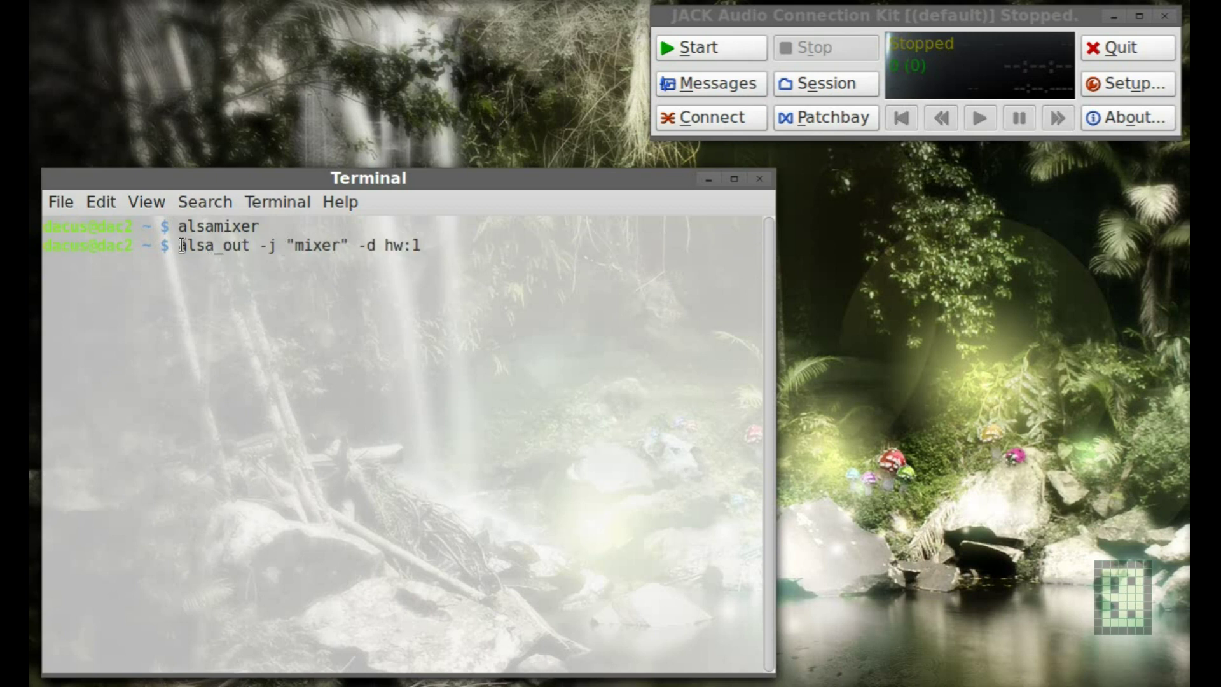
pyautogui.press('Up')
pyautogui.press('Up')
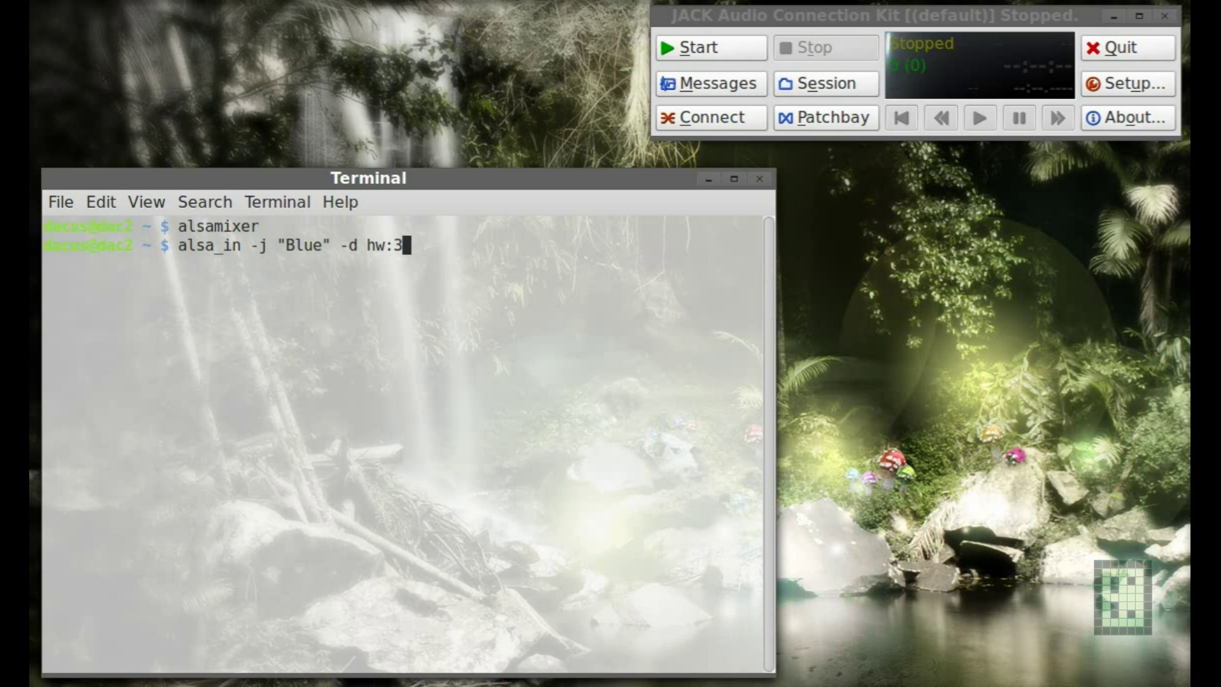
pyautogui.moveTo(177, 250); pyautogui.dragTo(477, 245)
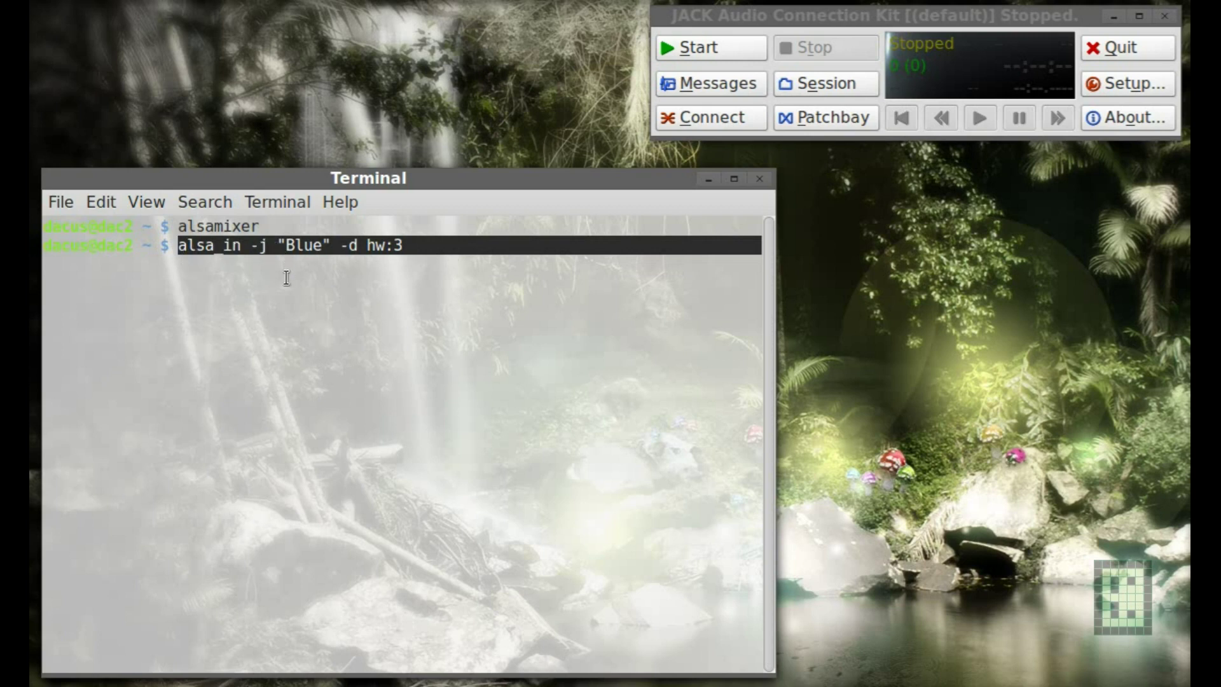
pyautogui.click(224, 252)
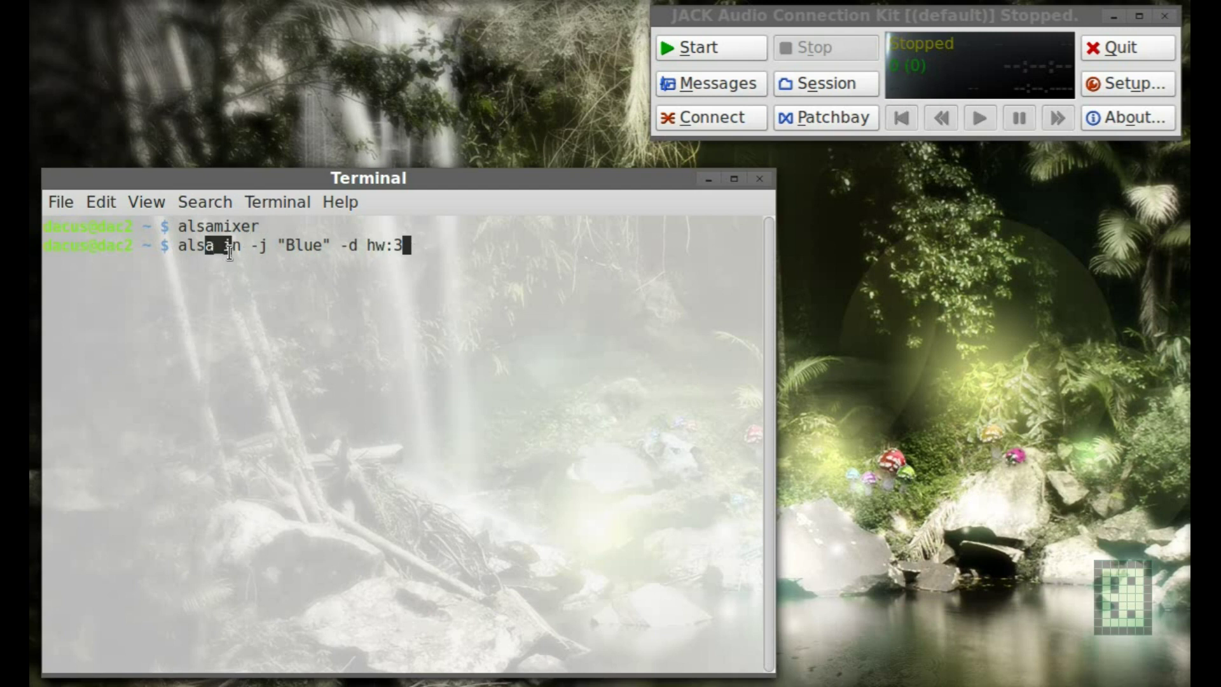
pyautogui.click(207, 254)
# Start the JACK server and open the Connections window, nudging it down-right
pyautogui.click(727, 55)
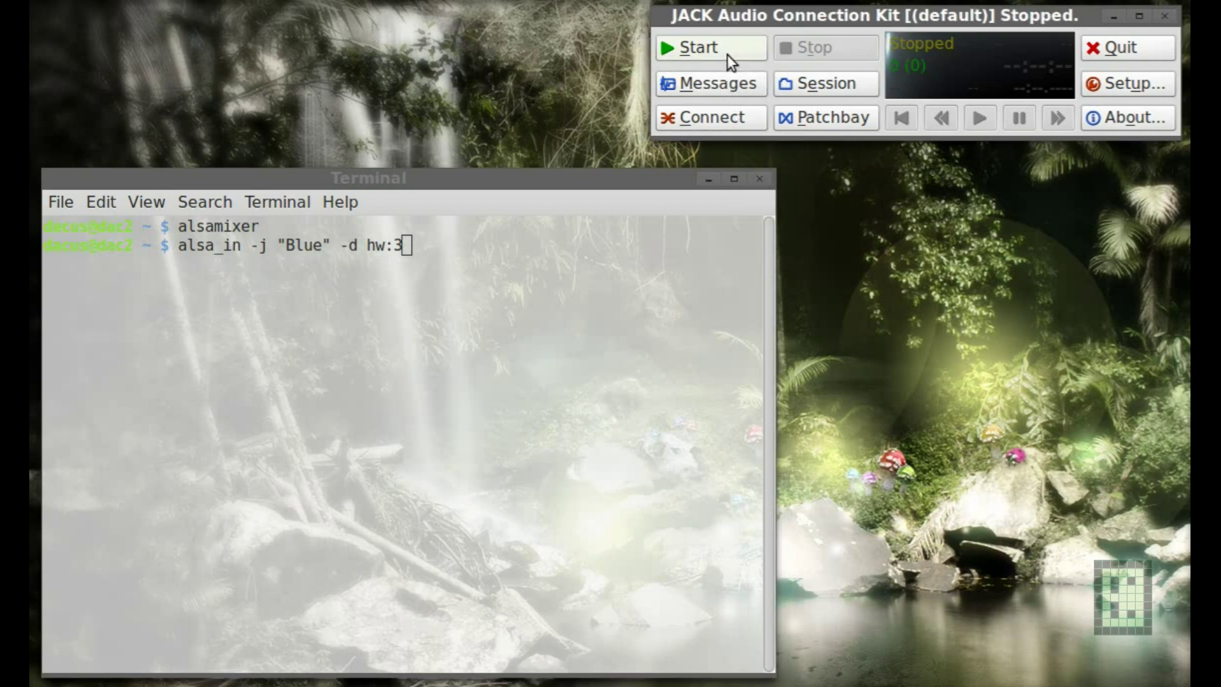
pyautogui.click(732, 120)
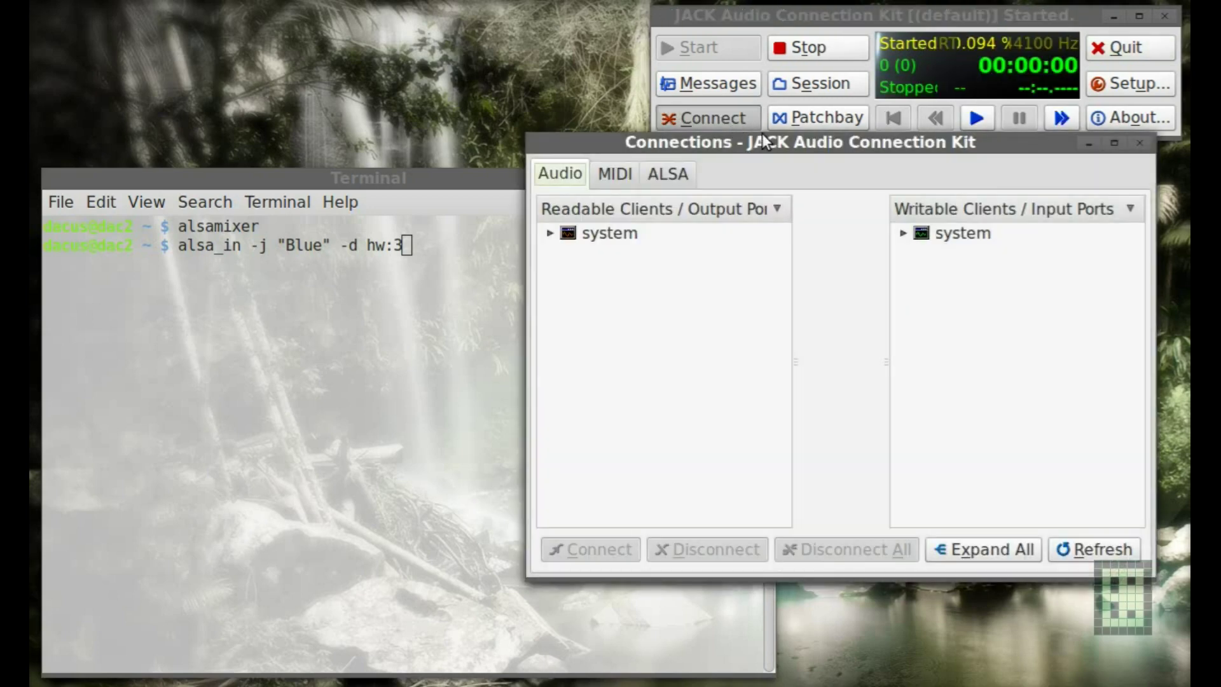
pyautogui.moveTo(777, 140); pyautogui.dragTo(806, 155)
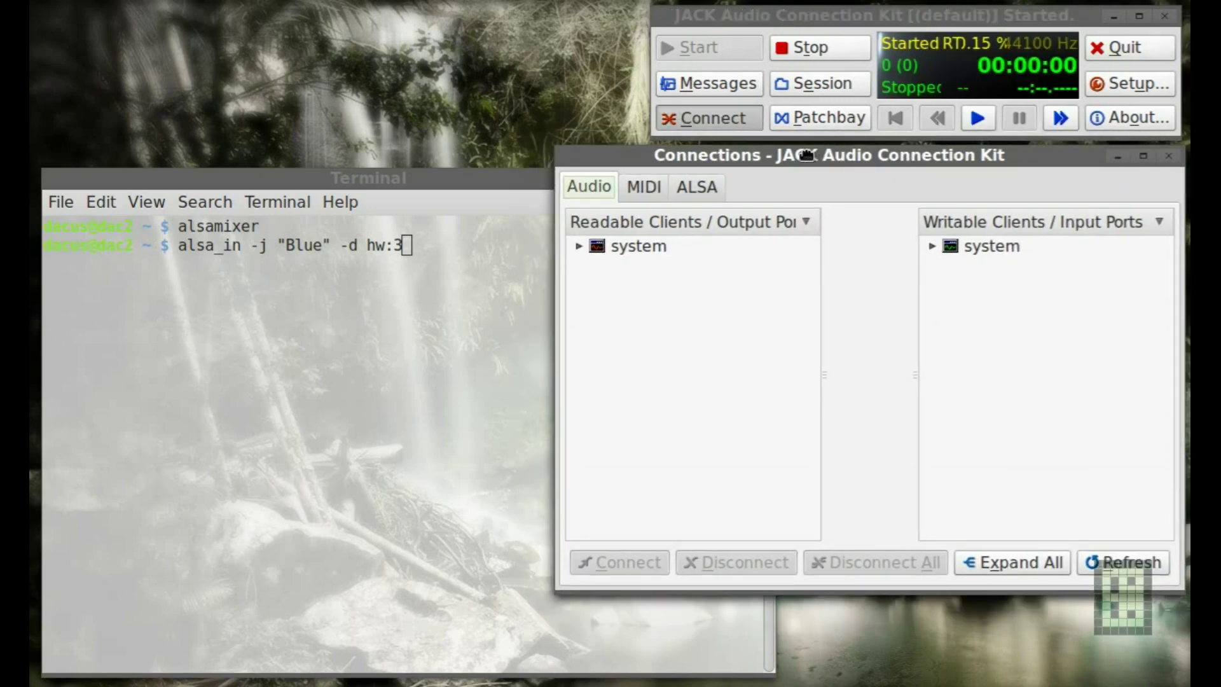
# Run alsa_out -j "mixer" -d hw:1 from terminal history to create the mixer client
pyautogui.click(463, 180)
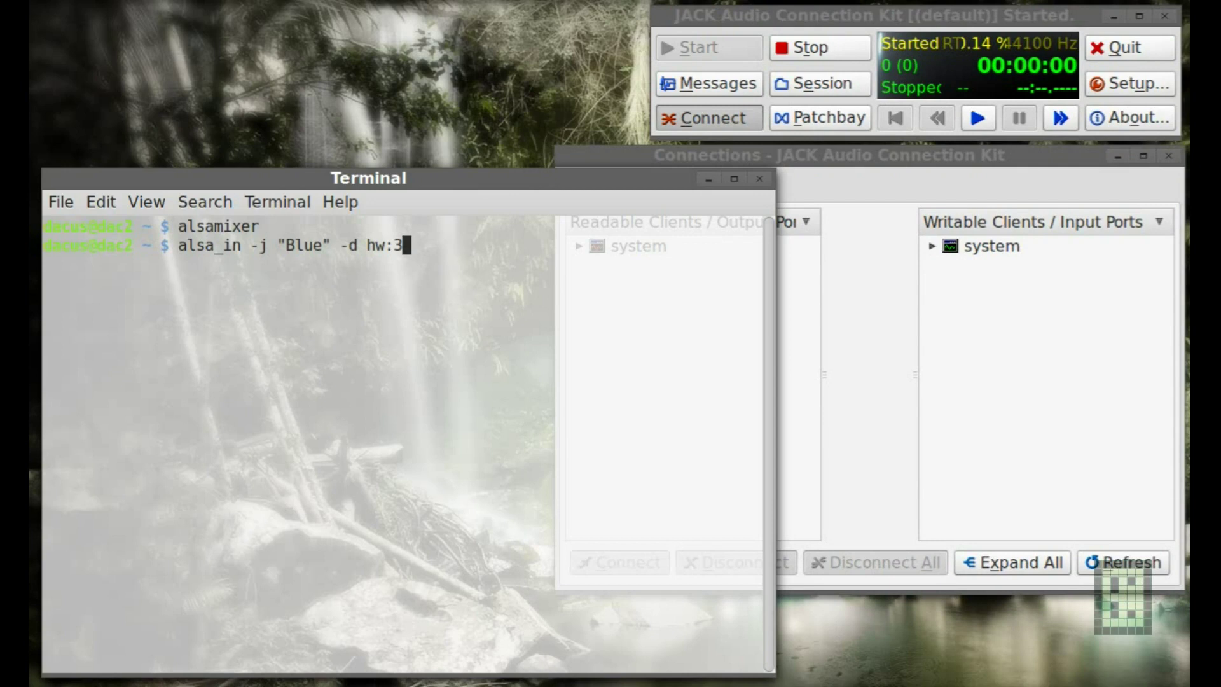
pyautogui.press('Up')
pyautogui.press('Up')
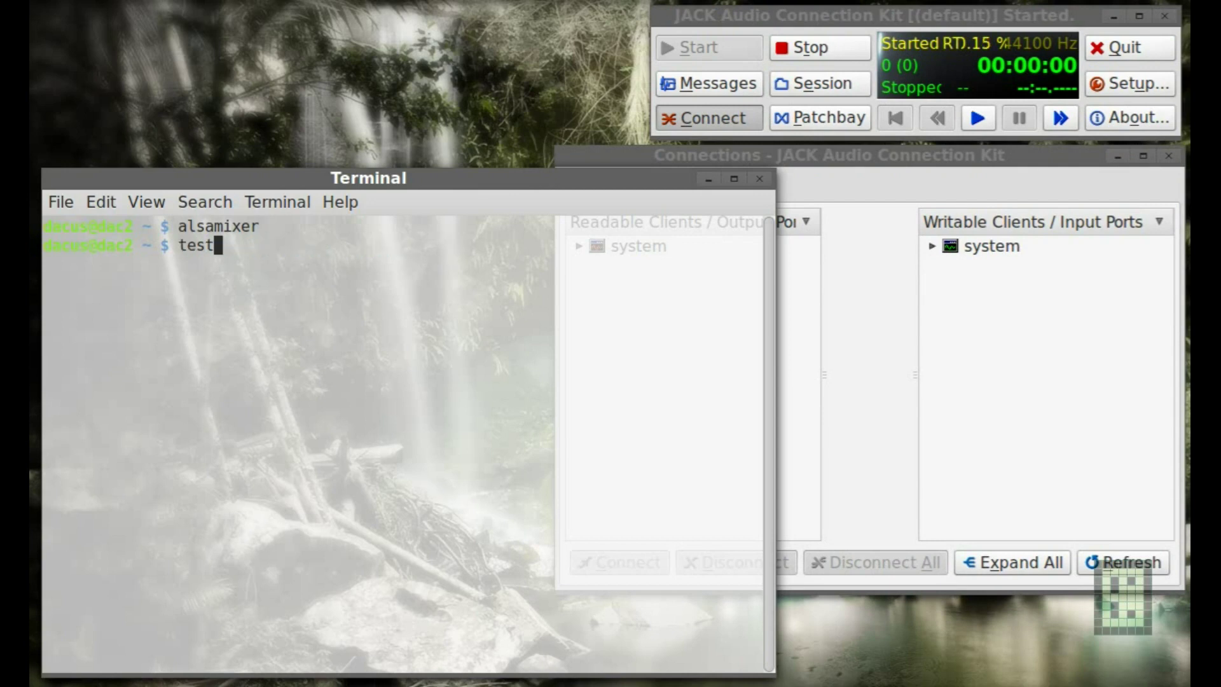
pyautogui.press('Return')
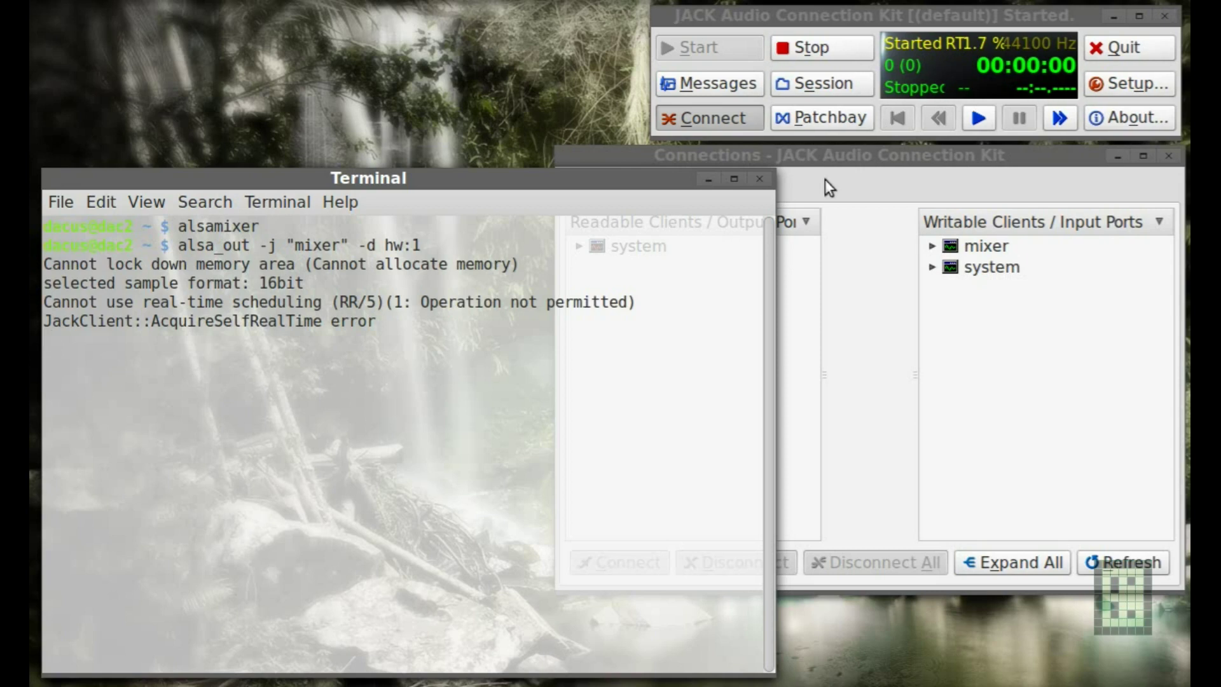
pyautogui.click(955, 152)
# Connect system capture_1 to mixer playback_1 and capture_2 to mixer playback_2
pyautogui.click(930, 245)
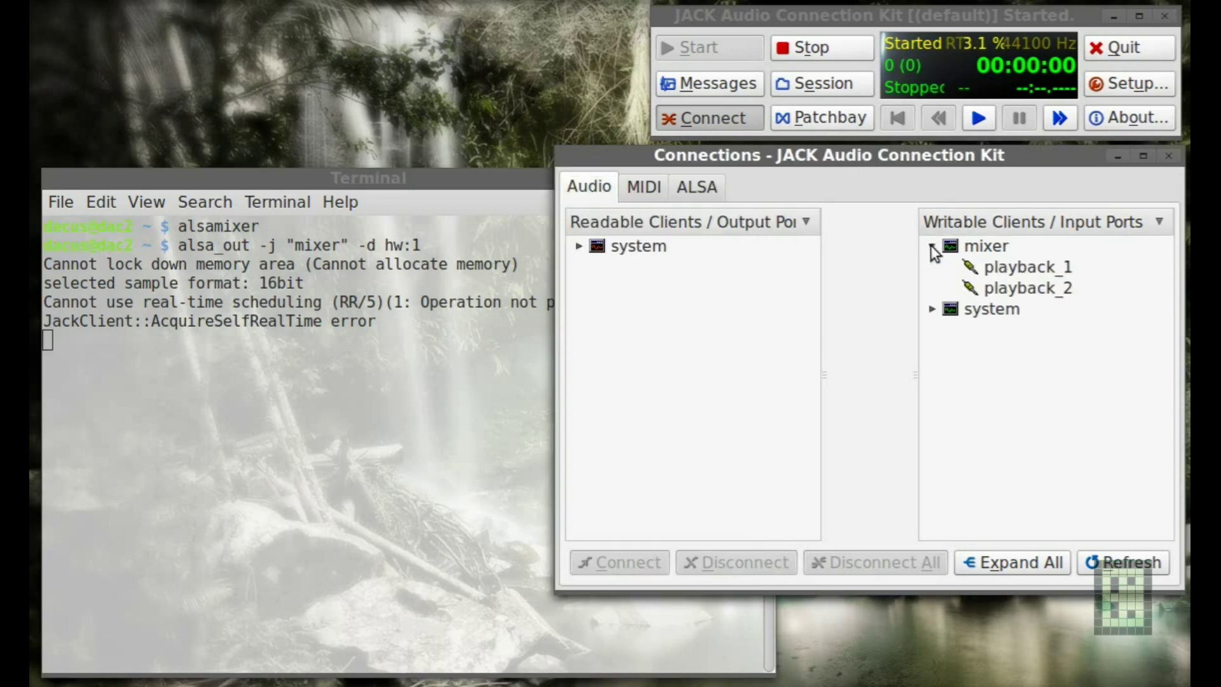
pyautogui.click(1002, 266)
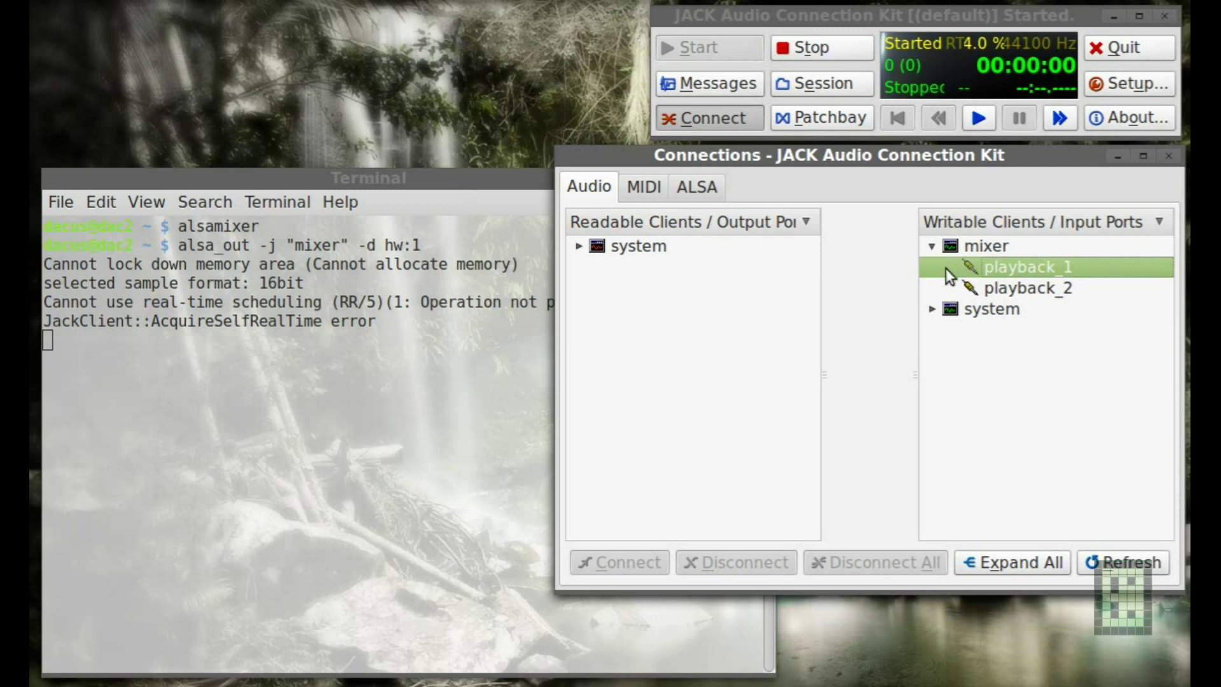
pyautogui.click(579, 246)
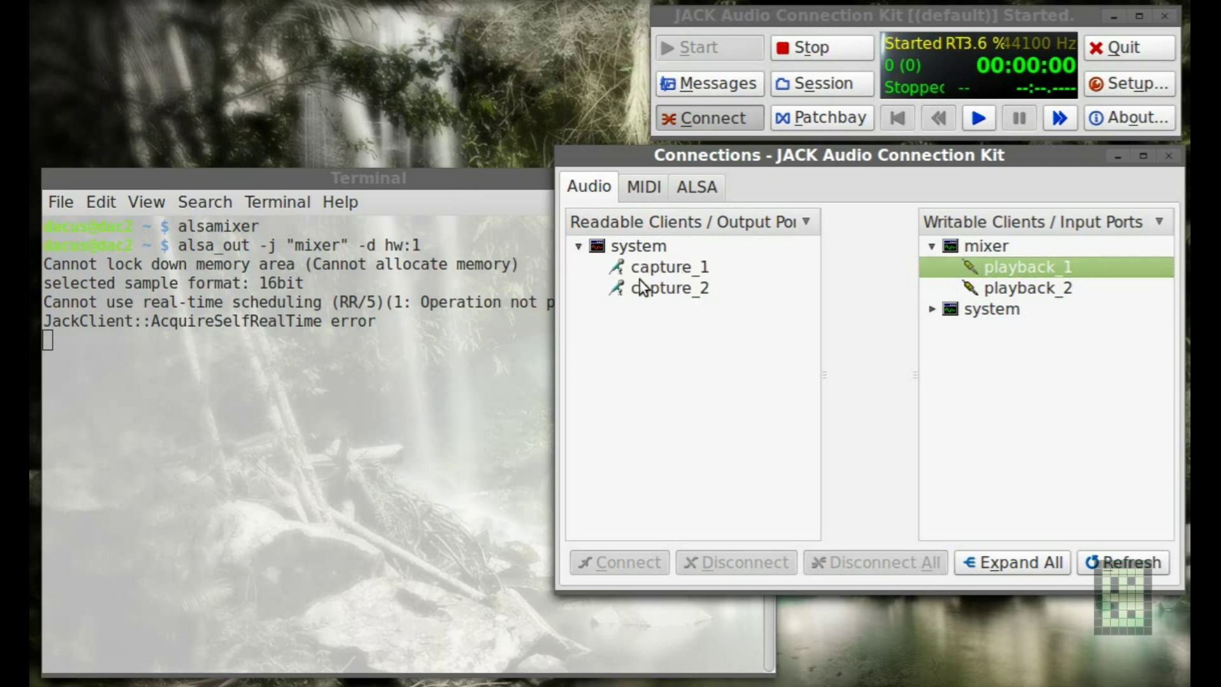
pyautogui.click(699, 269)
pyautogui.click(620, 558)
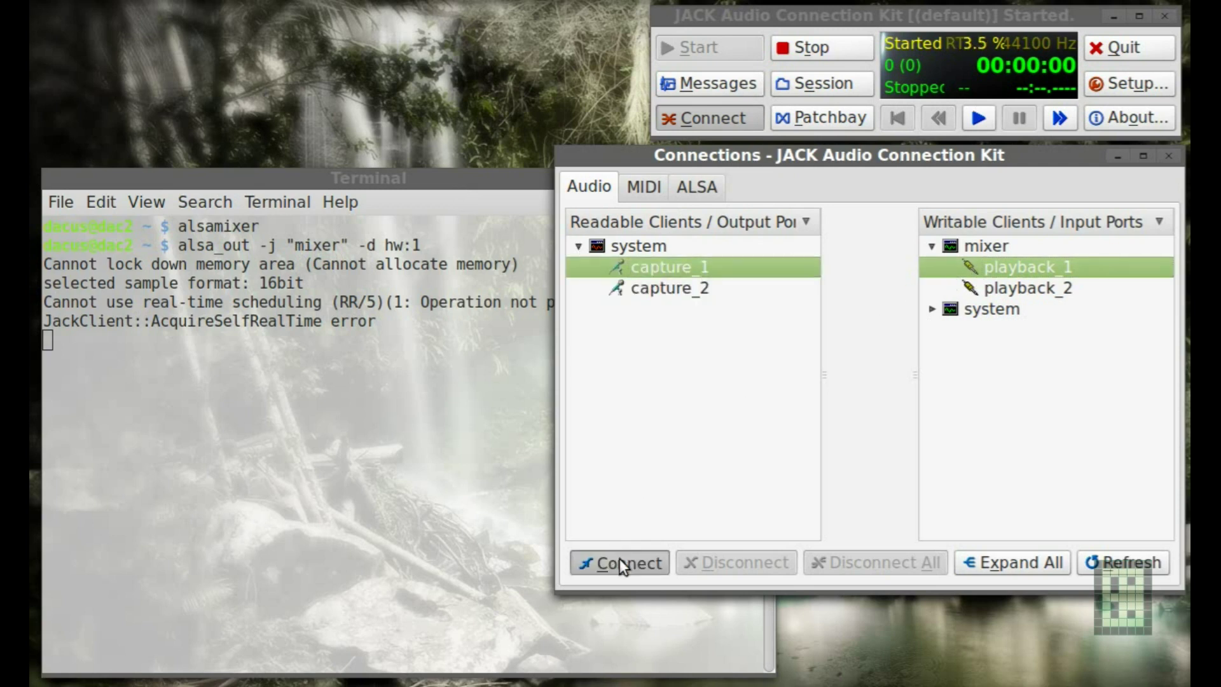
pyautogui.click(676, 291)
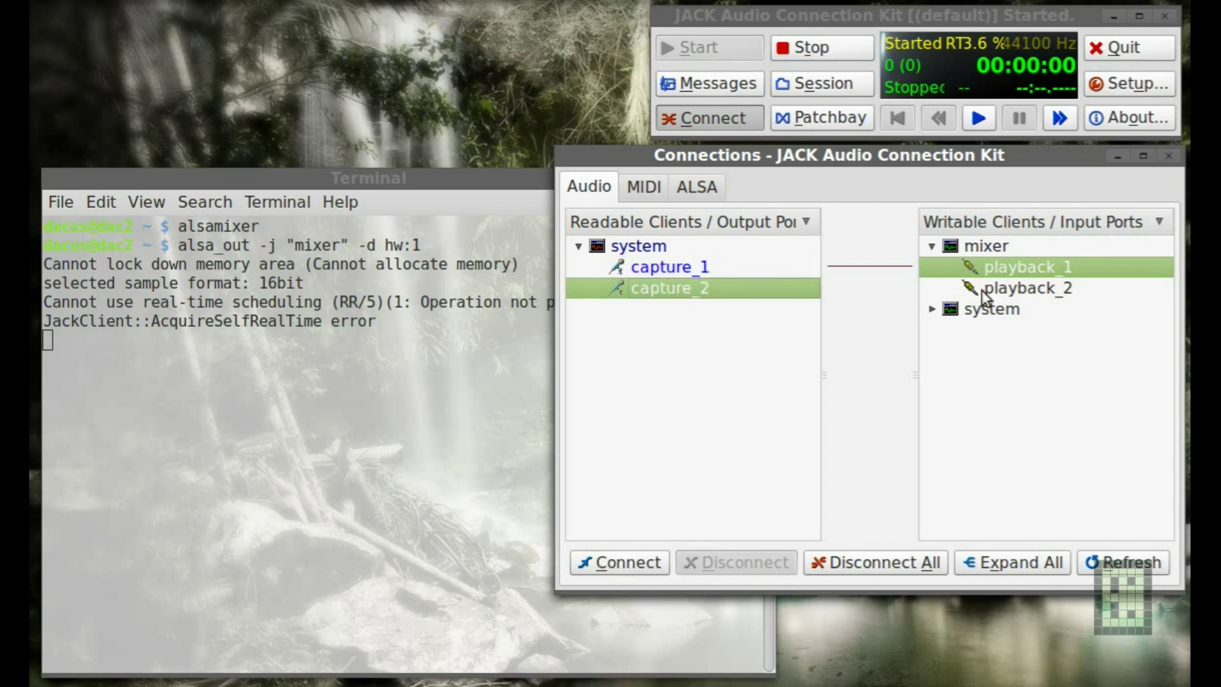
pyautogui.click(1017, 288)
pyautogui.click(620, 562)
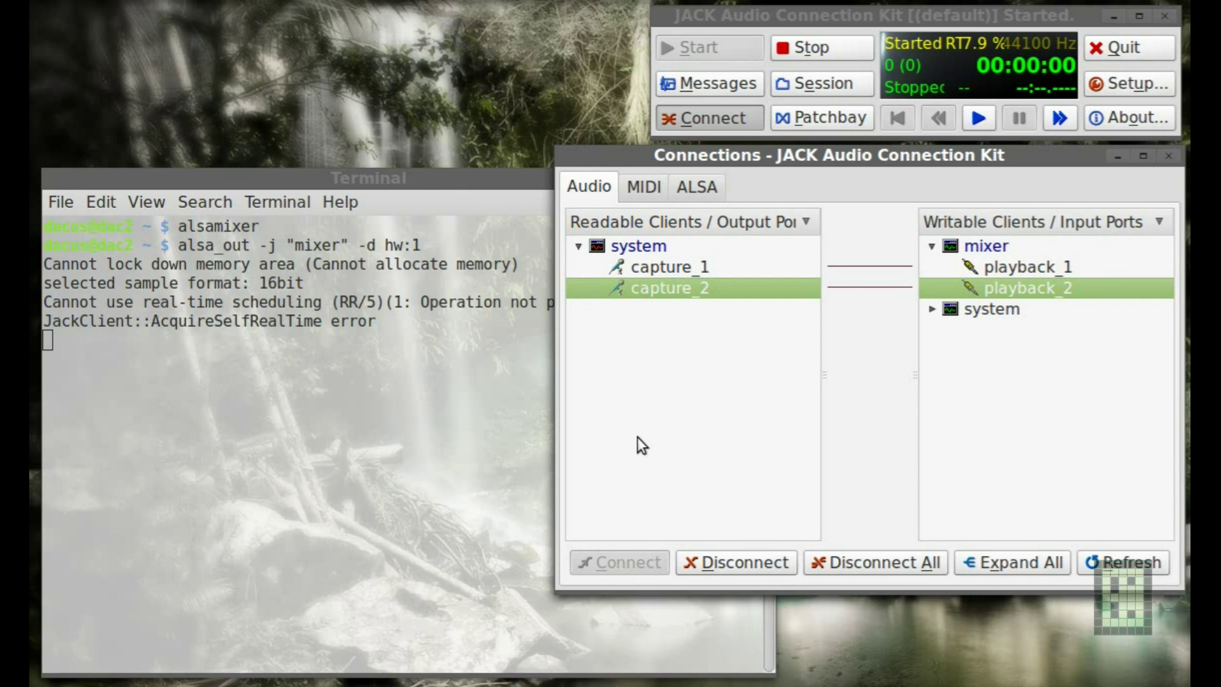
# Disconnect every capture-to-mixer link, including a brief capture_1 to playback_2 link, leaving none
pyautogui.click(710, 562)
pyautogui.press('Up')
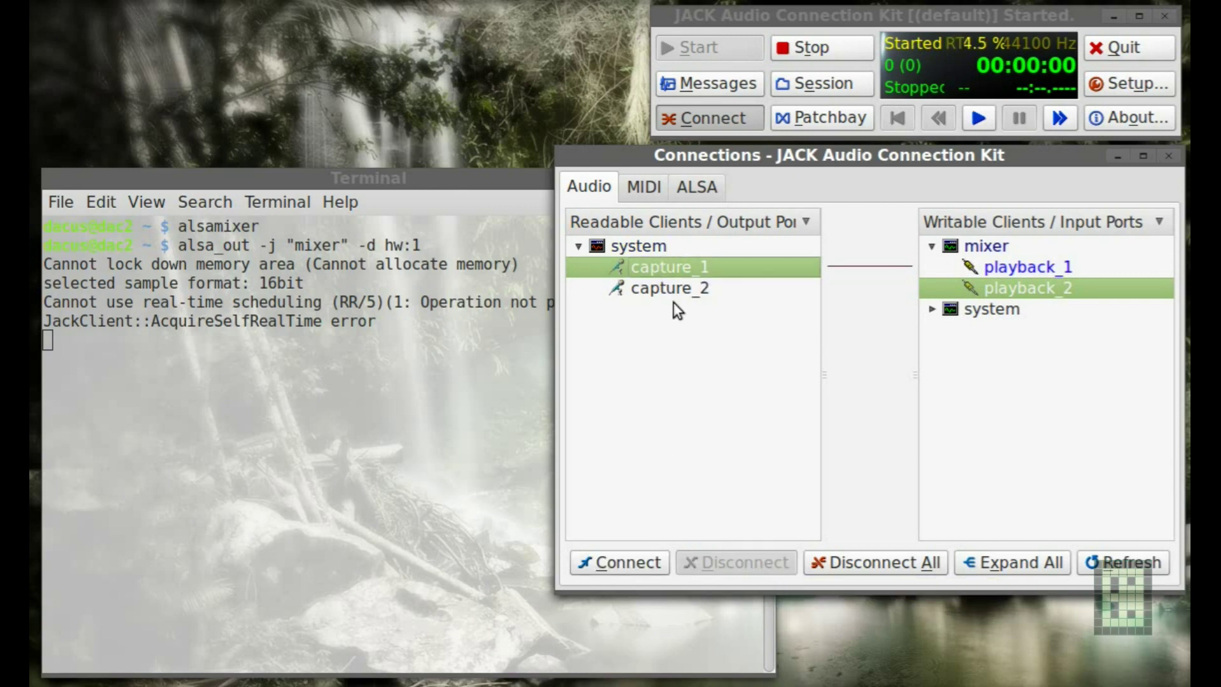
pyautogui.click(641, 563)
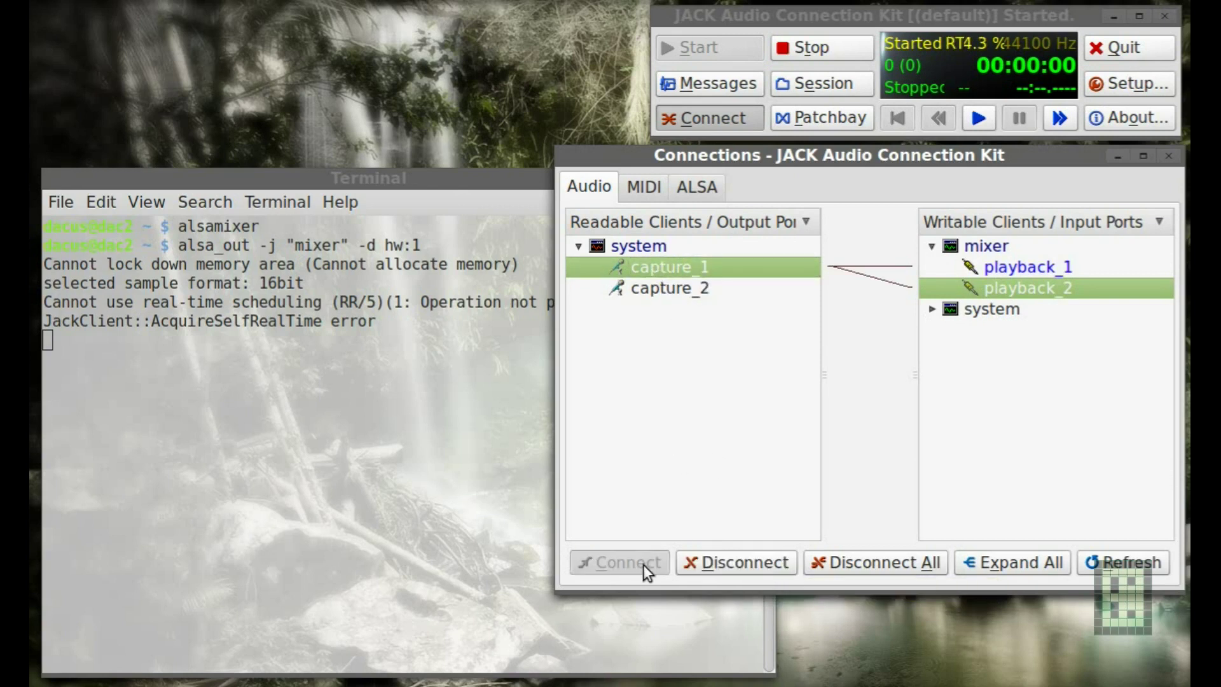
pyautogui.click(720, 564)
pyautogui.click(990, 266)
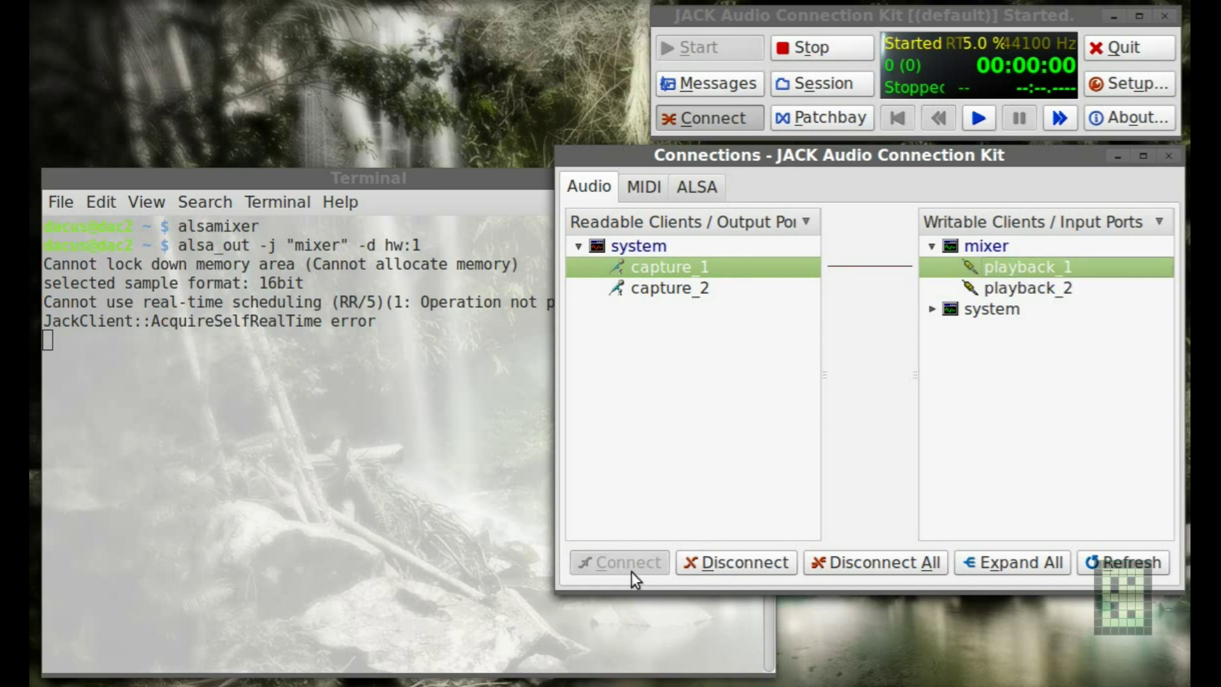
pyautogui.click(714, 563)
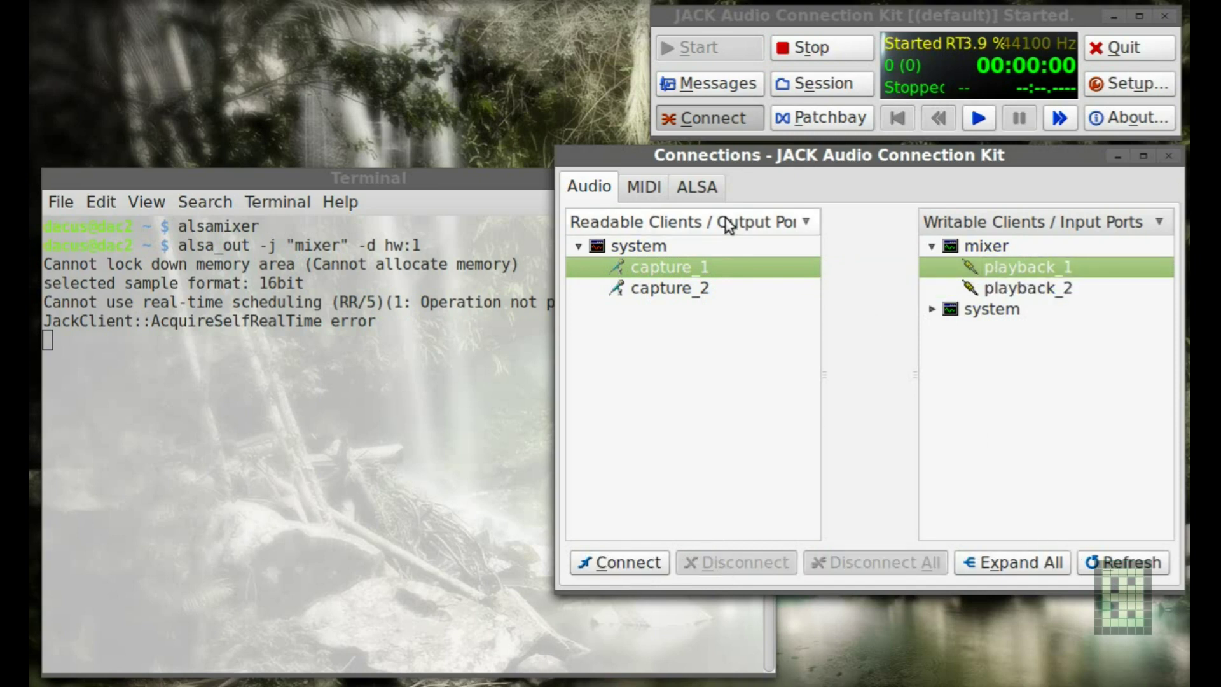